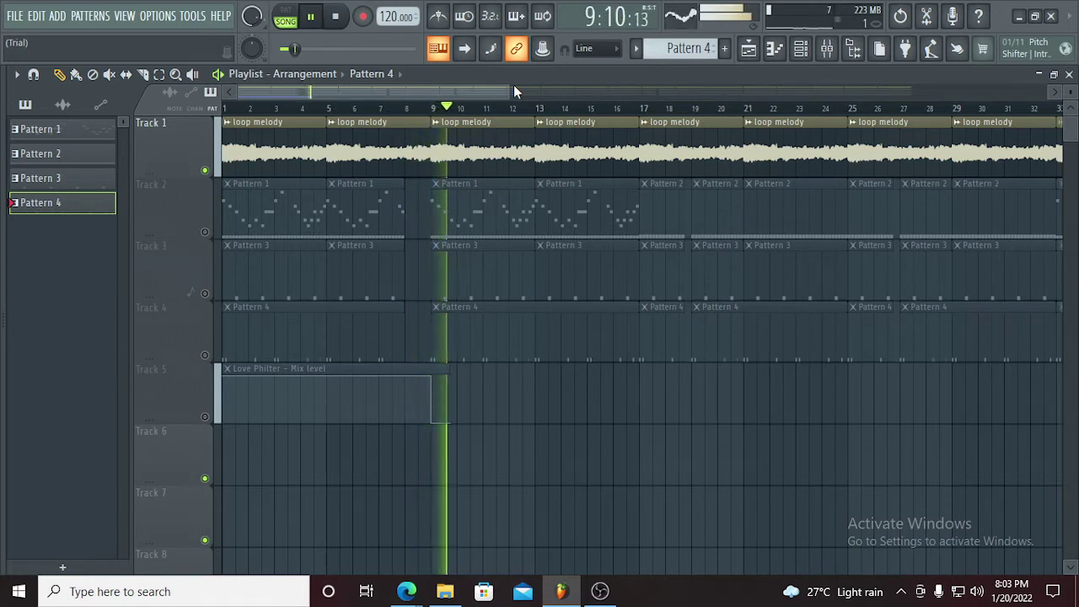
- Stop the song playback and open Pattern 1's Bourne Hi Hat notes in the piano roll
{"action": "left_click", "coordinate": [451, 17]}
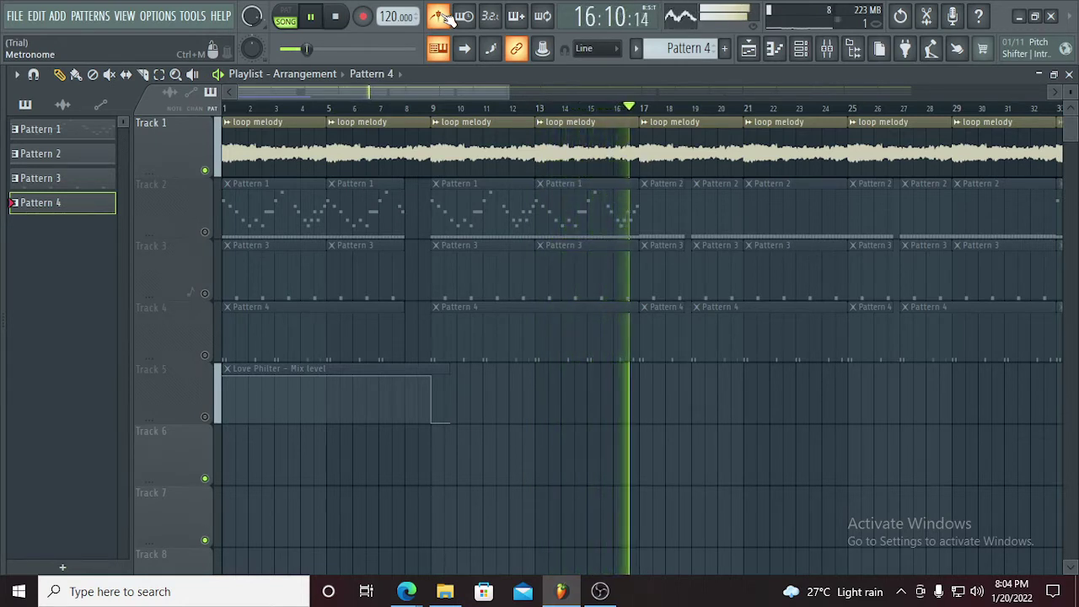
{"action": "key", "text": "space"}
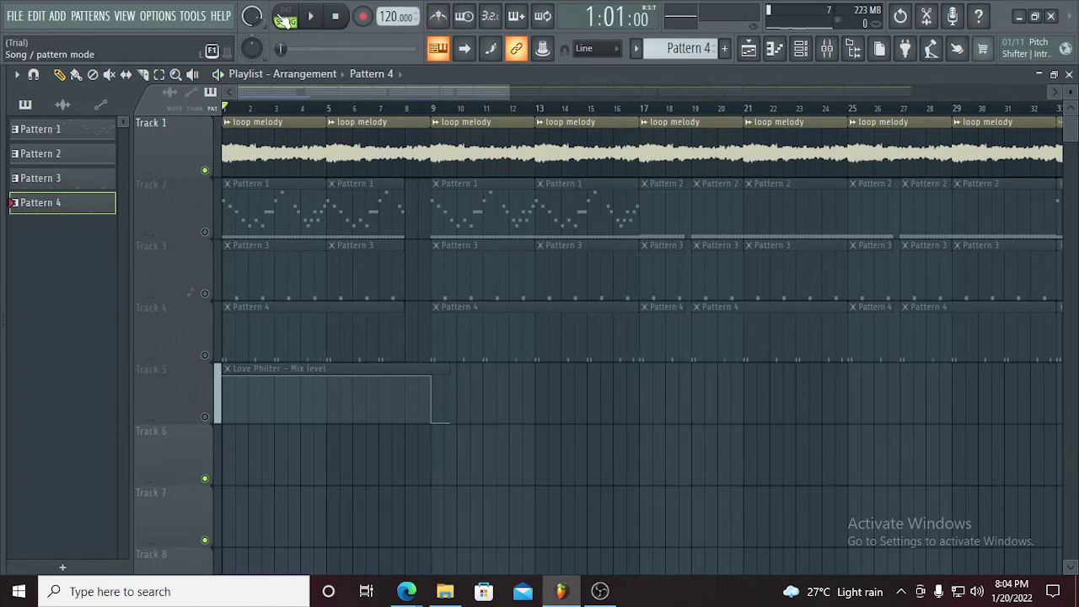
{"action": "left_click", "coordinate": [774, 48]}
{"action": "left_click", "coordinate": [348, 73]}
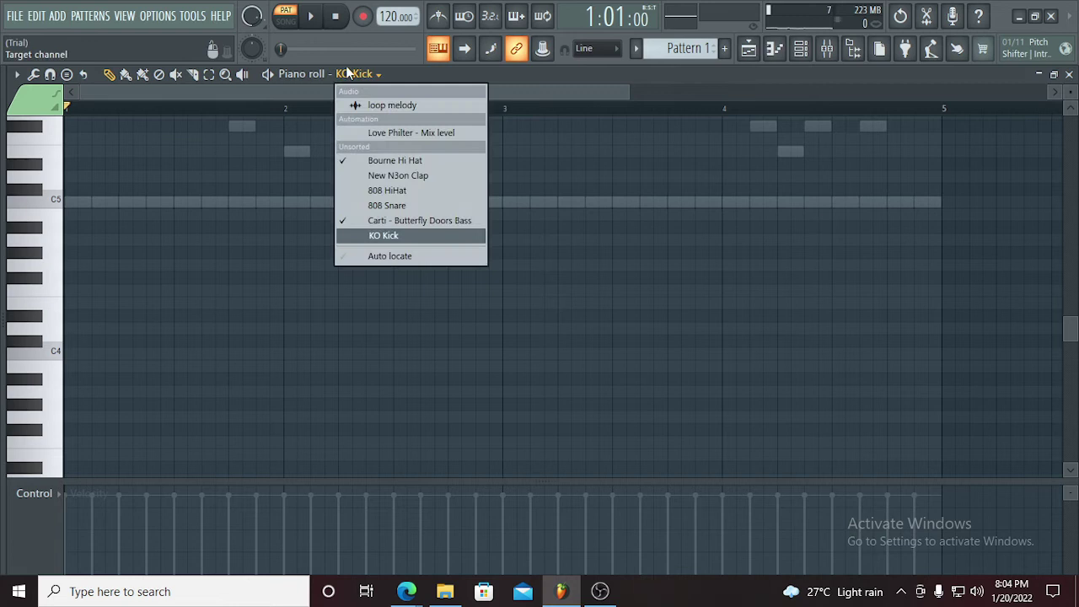
{"action": "left_click", "coordinate": [396, 161]}
- Mute the Carti - Butterfly Doors Bass channel and play Pattern 1's hi-hat notes on their own
{"action": "left_click", "coordinate": [799, 51]}
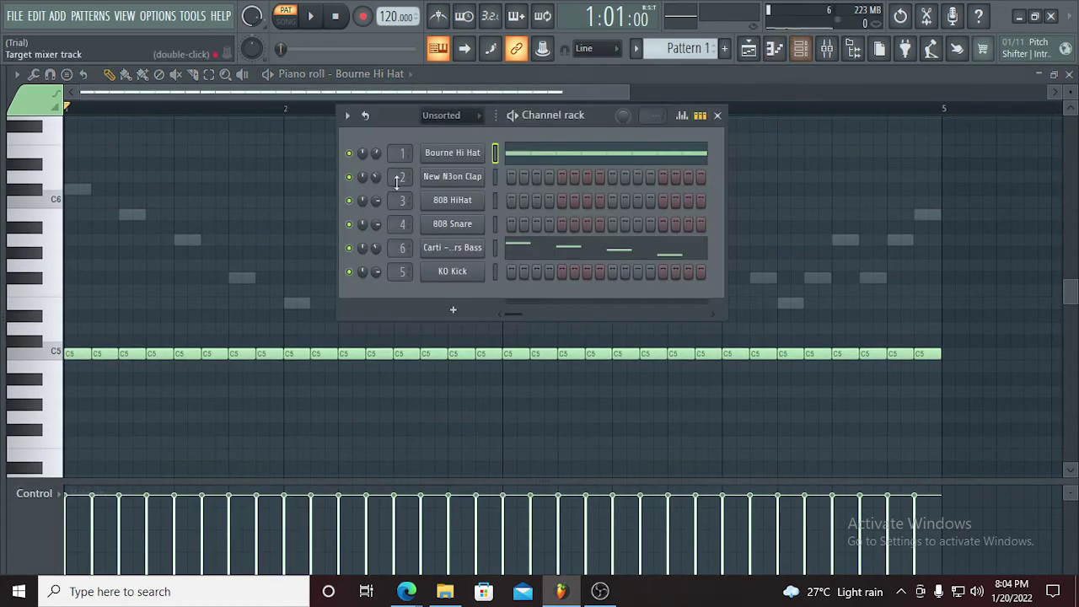
{"action": "left_click", "coordinate": [717, 116]}
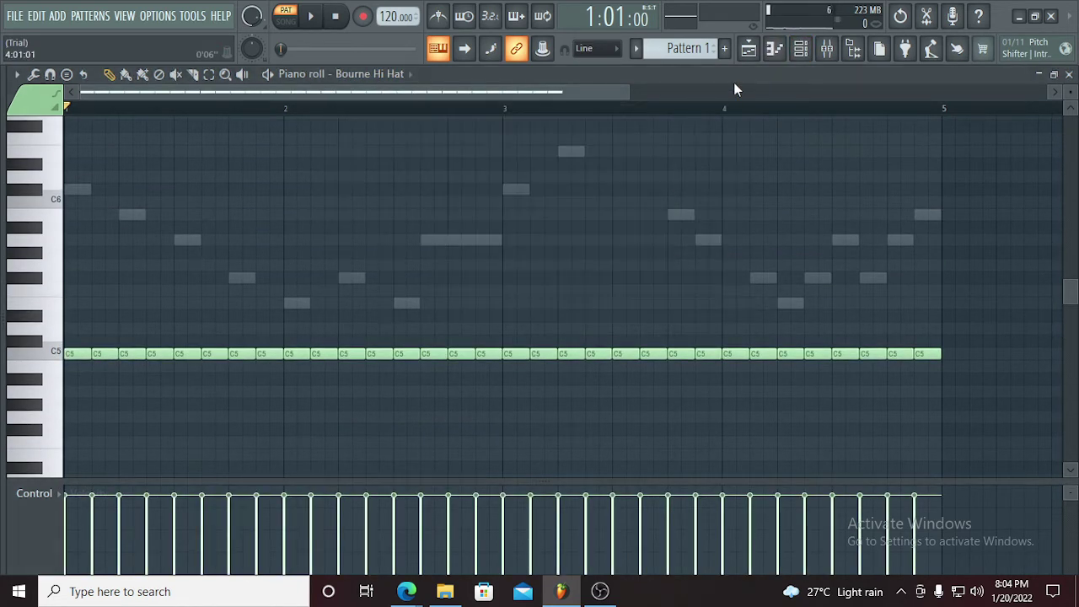
{"action": "key", "text": "space"}
{"action": "scroll", "coordinate": [666, 217], "scroll_direction": "up", "scroll_amount": 3}
{"action": "scroll", "coordinate": [377, 130], "scroll_direction": "down", "scroll_amount": 2}
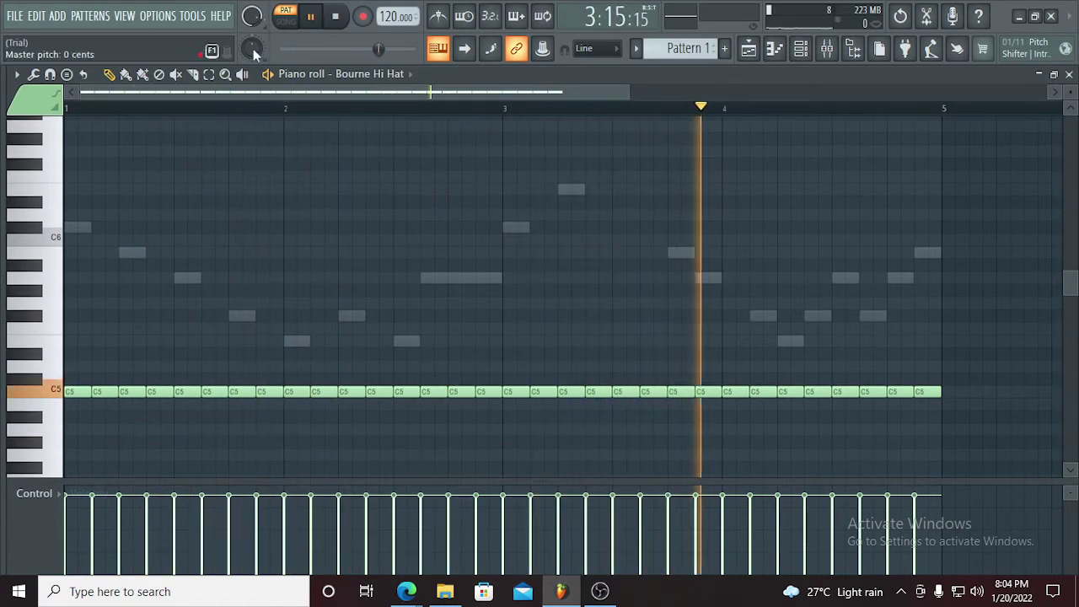
{"action": "left_click_drag", "start_coordinate": [371, 48], "coordinate": [405, 48]}
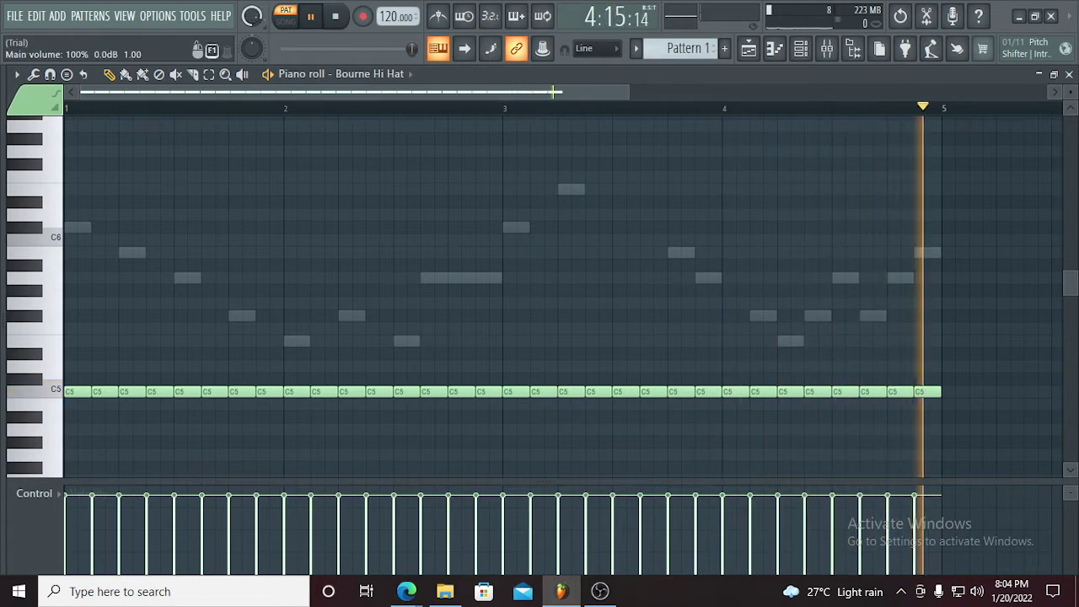
{"action": "scroll", "coordinate": [553, 203], "scroll_direction": "down", "scroll_amount": 1}
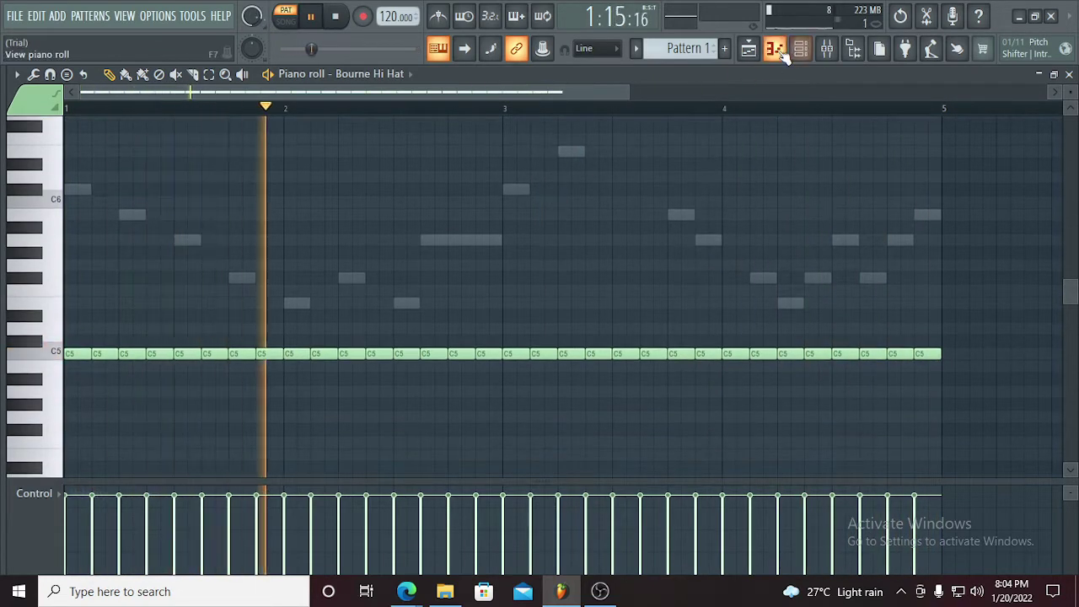
- Unmute the Carti - Butterfly Doors Bass channel and play through its Pattern 1 notes in the piano roll
{"action": "left_click", "coordinate": [775, 49]}
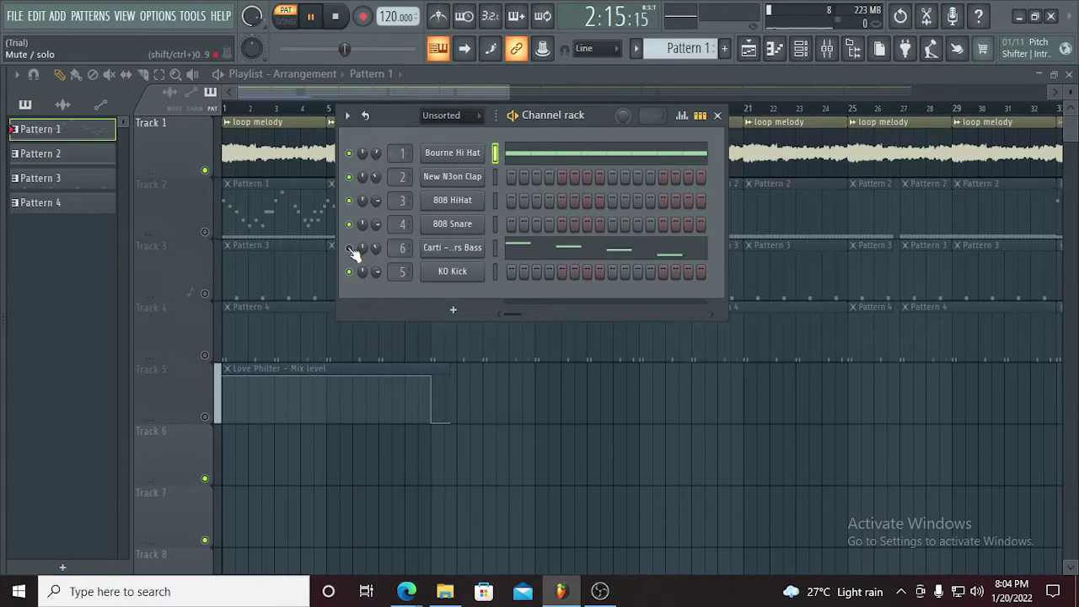
{"action": "left_click", "coordinate": [718, 116]}
{"action": "left_click", "coordinate": [775, 49]}
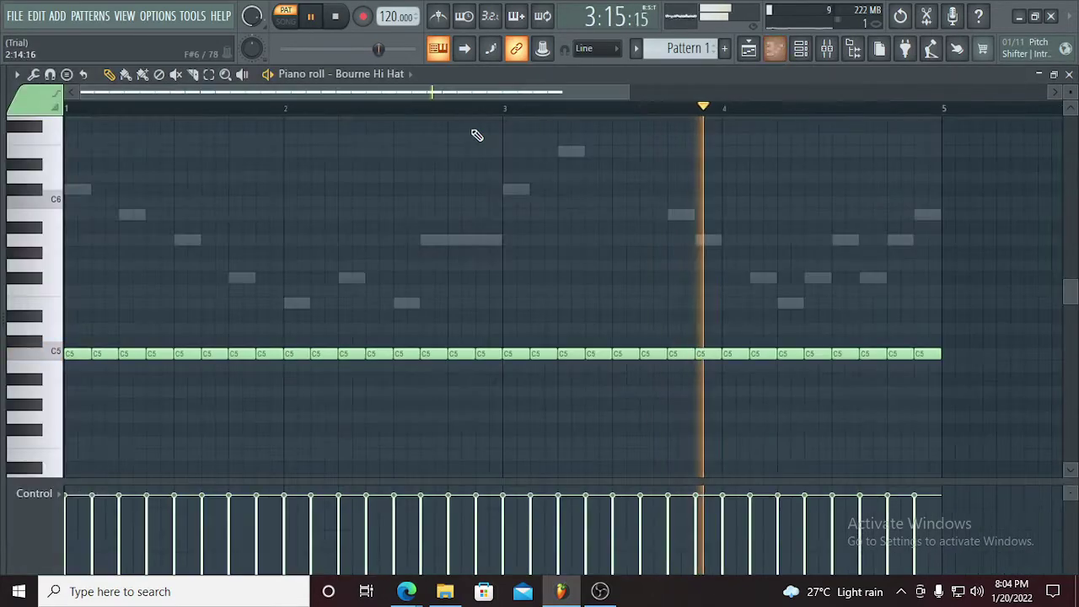
{"action": "left_click", "coordinate": [396, 74]}
{"action": "left_click", "coordinate": [405, 221]}
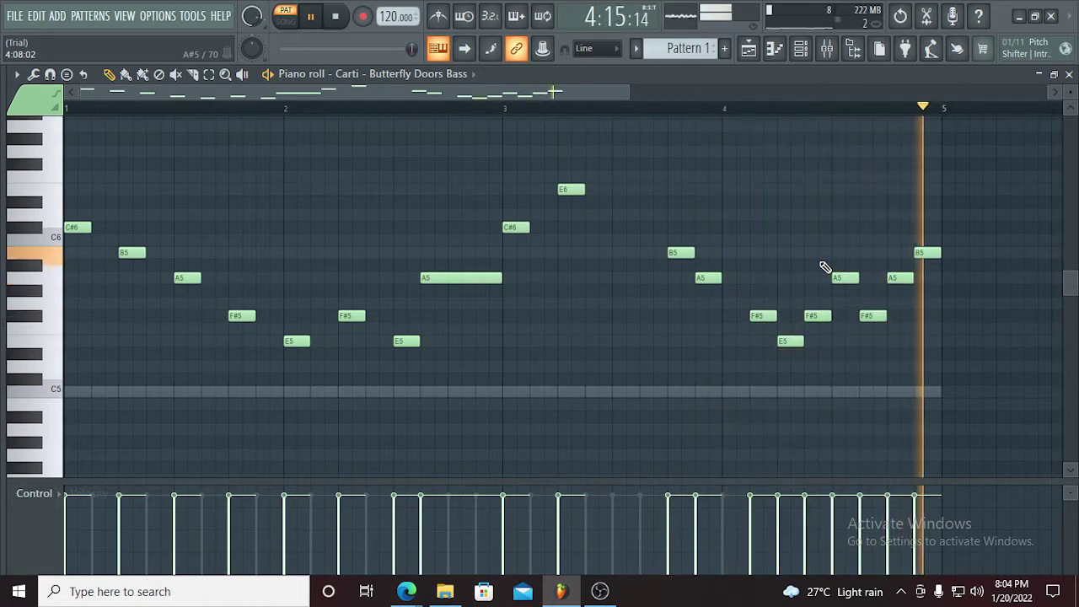
{"action": "key", "text": "space"}
{"action": "left_click", "coordinate": [1069, 74]}
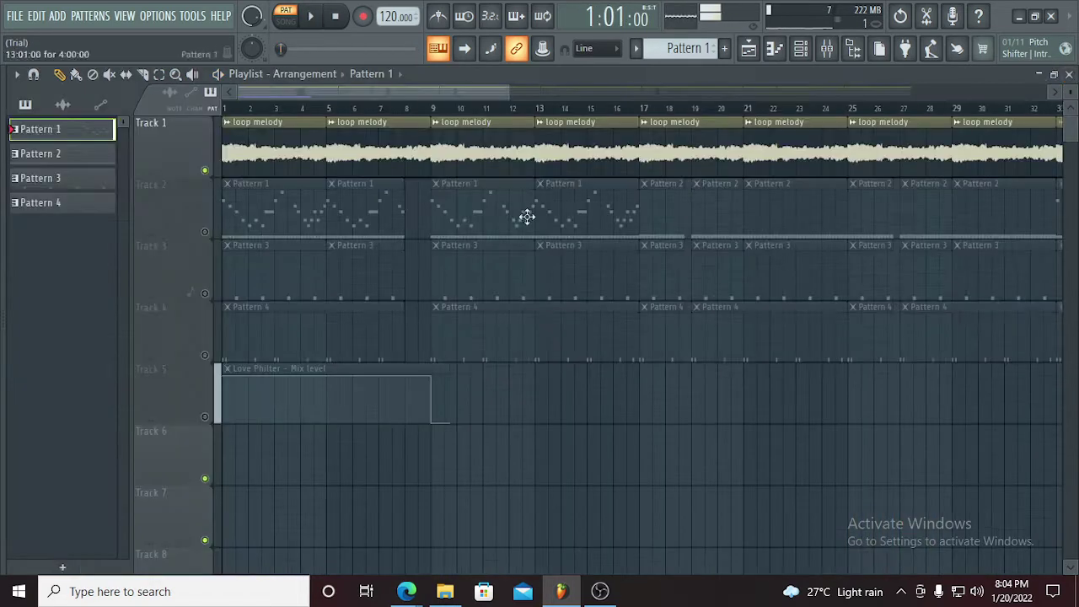
- Play through Pattern 2's Bourne Hi Hat notes in the piano roll and return to the playlist
{"action": "left_click", "coordinate": [774, 49]}
{"action": "key", "text": "space"}
{"action": "left_click", "coordinate": [397, 74]}
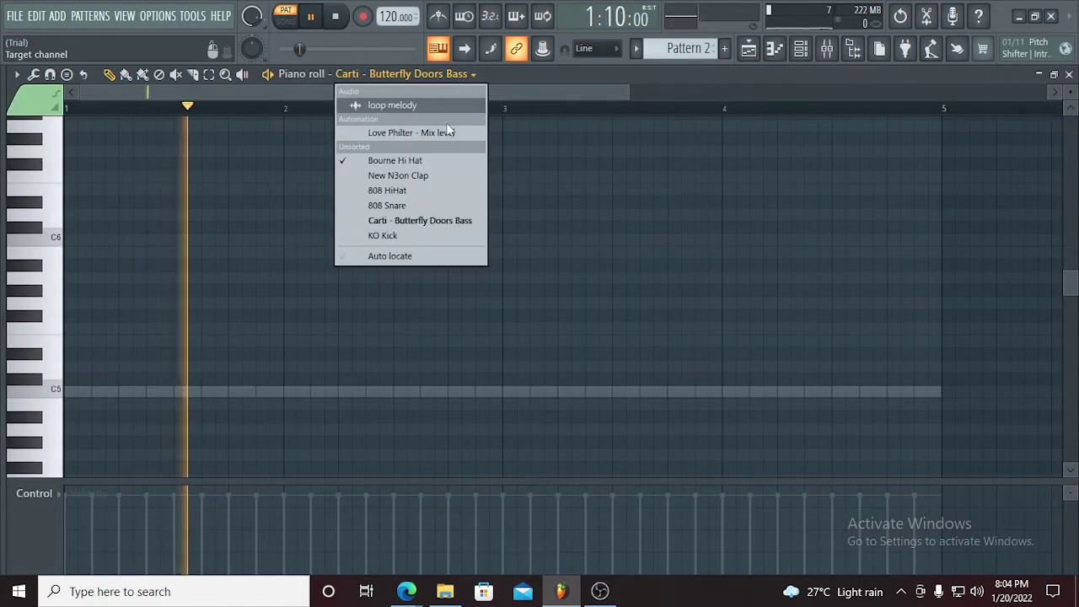
{"action": "left_click", "coordinate": [421, 161]}
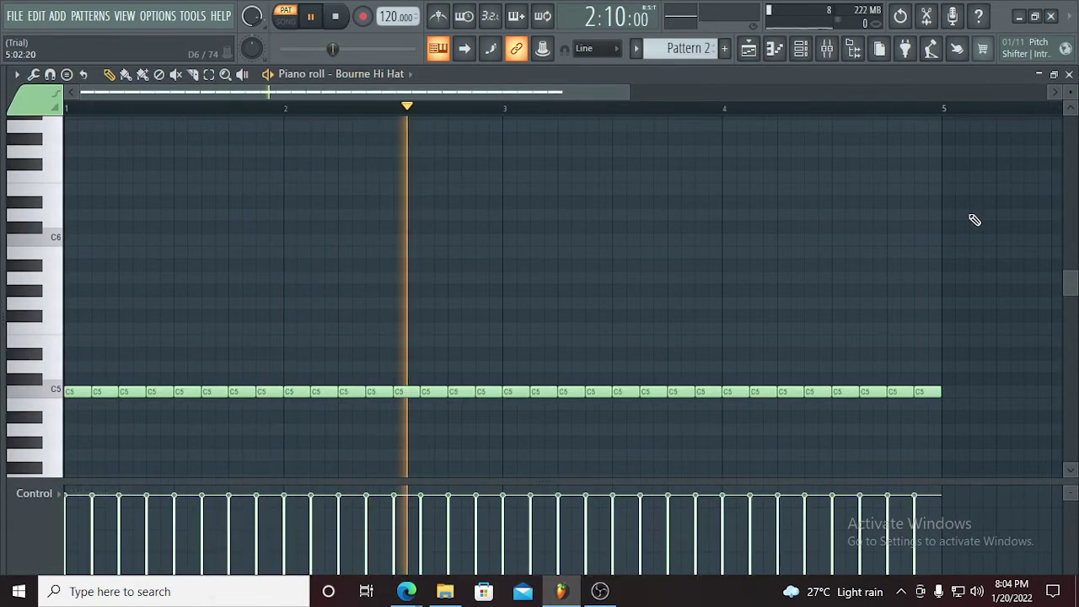
{"action": "key", "text": "space"}
{"action": "left_click", "coordinate": [1071, 76]}
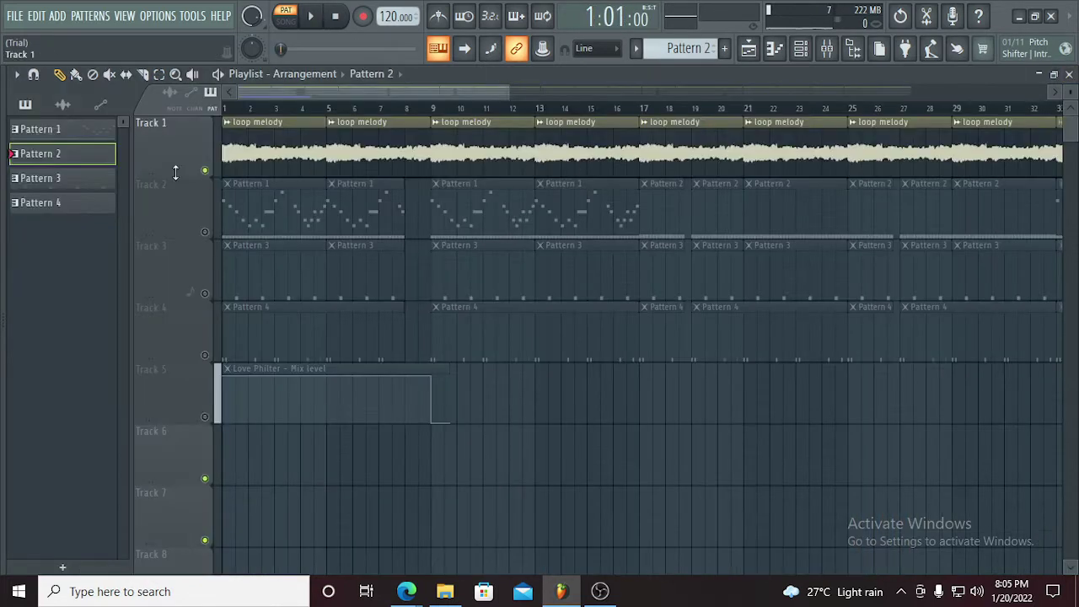
- Play Pattern 3's New N3on Clap notes in the piano roll with the metronome on
{"action": "left_click", "coordinate": [774, 49]}
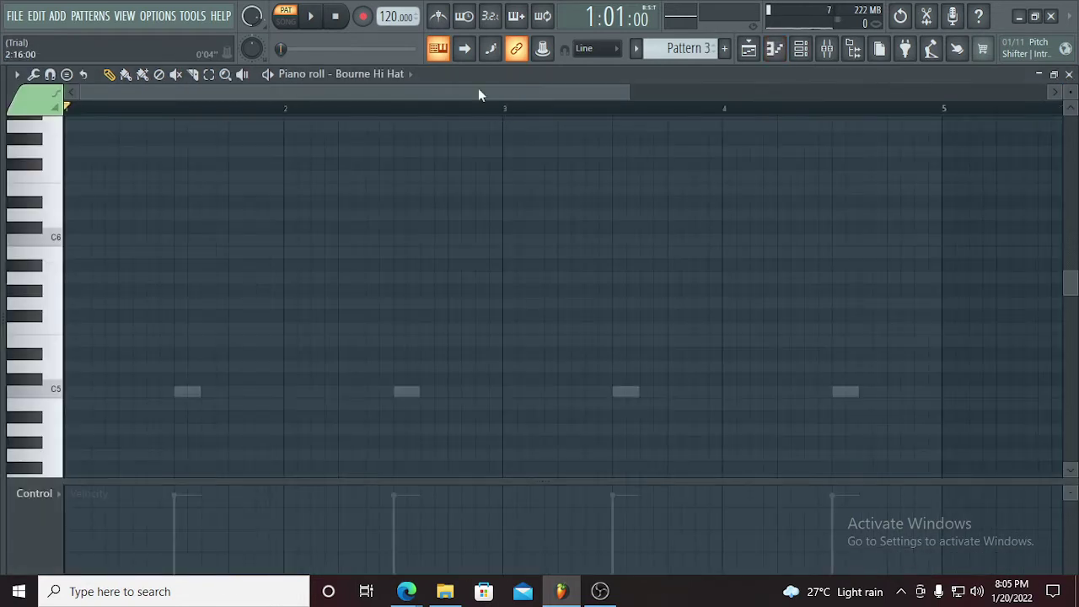
{"action": "left_click", "coordinate": [411, 75]}
{"action": "left_click", "coordinate": [415, 176]}
{"action": "key", "text": "space"}
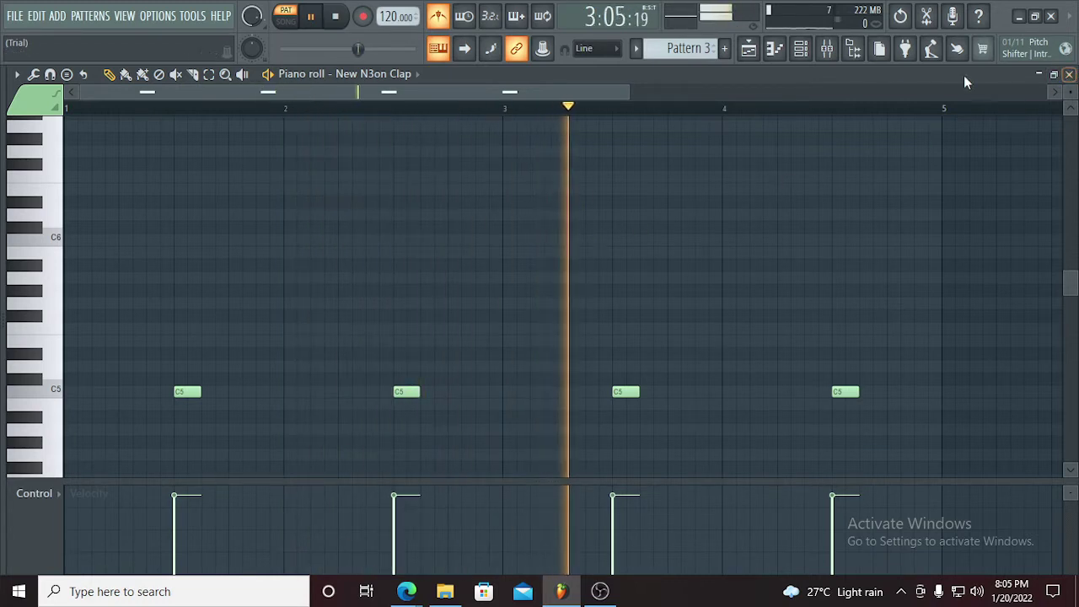
- Bypass Fruity Love Philter on the Master mixer track, stop Pattern 3's playback and return to the playlist
{"action": "left_click", "coordinate": [827, 48]}
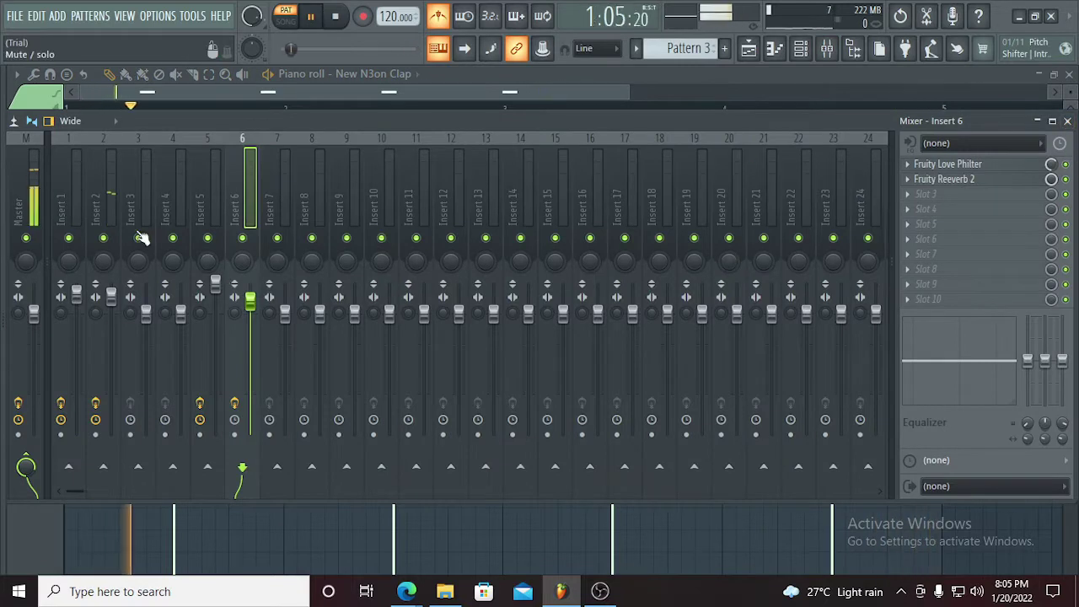
{"action": "left_click", "coordinate": [32, 194]}
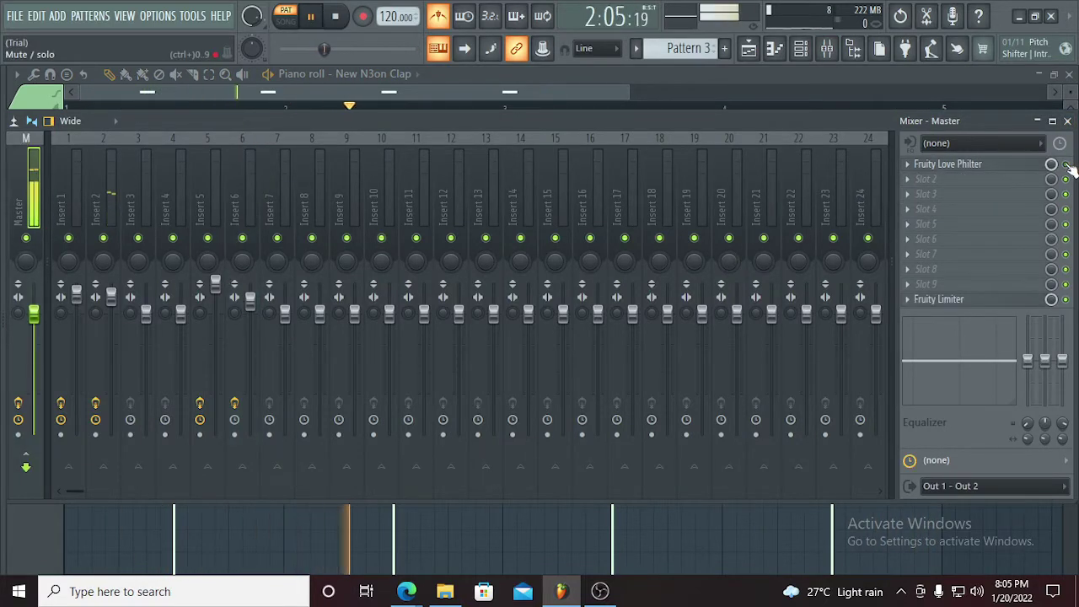
{"action": "left_click", "coordinate": [1068, 121]}
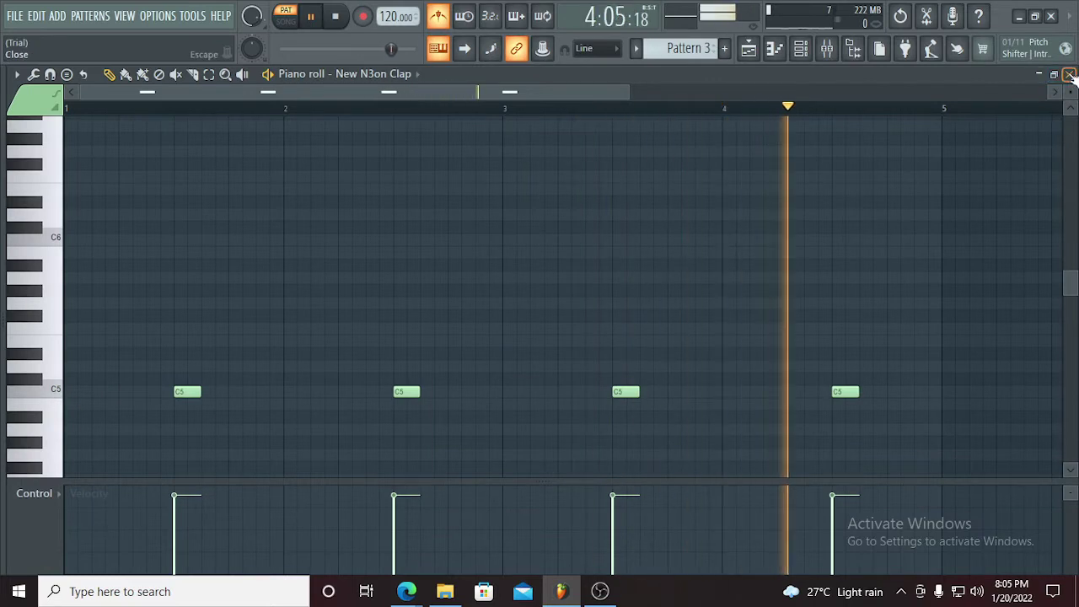
{"action": "key", "text": "space"}
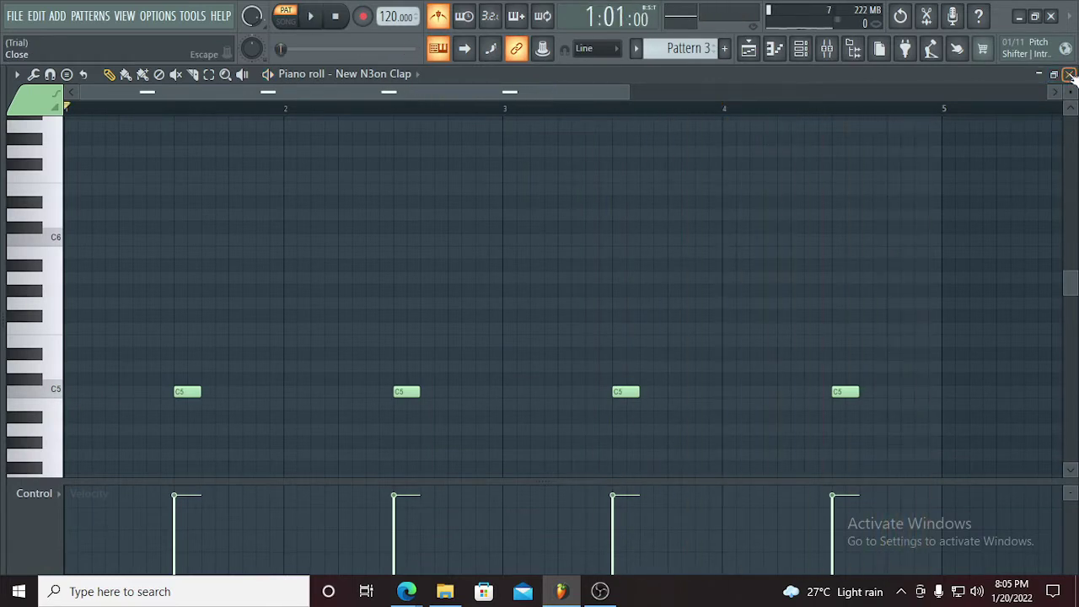
{"action": "left_click", "coordinate": [1069, 74]}
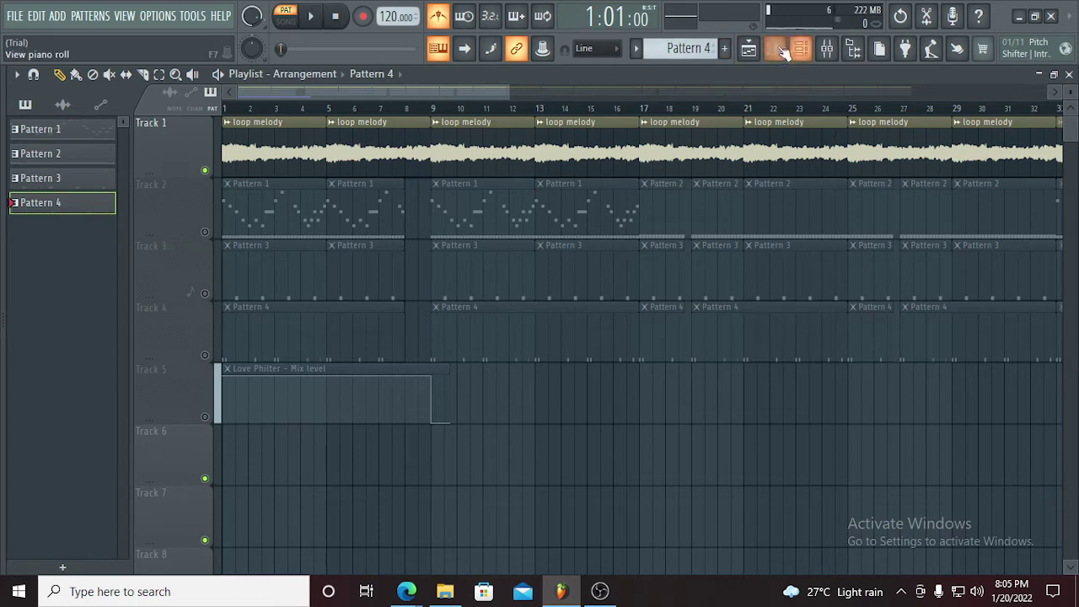
- Play through all of Pattern 4's KO Kick notes in the piano roll and return to the playlist
{"action": "left_click", "coordinate": [781, 51]}
{"action": "left_click", "coordinate": [390, 75]}
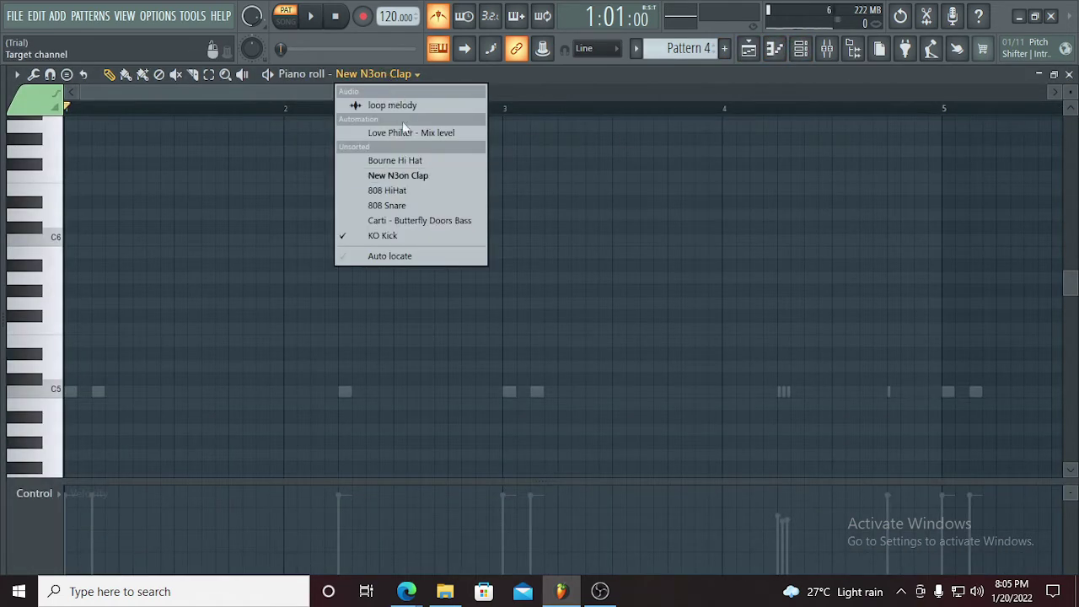
{"action": "left_click", "coordinate": [422, 236]}
{"action": "key", "text": "space"}
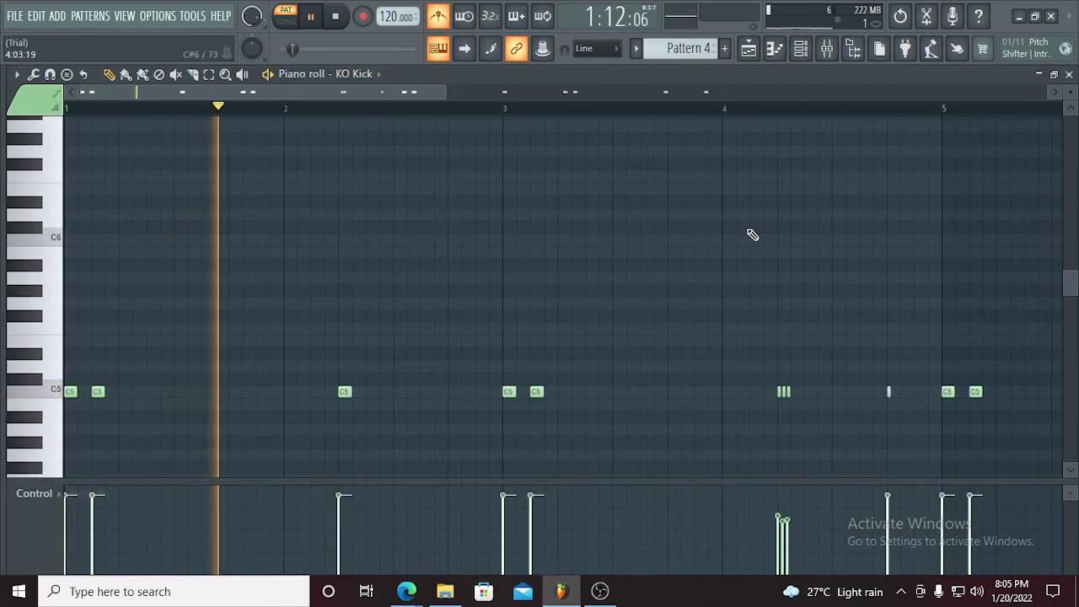
{"action": "scroll", "coordinate": [752, 235], "scroll_direction": "down", "scroll_amount": 1}
{"action": "scroll", "coordinate": [750, 235], "scroll_direction": "down", "scroll_amount": 1}
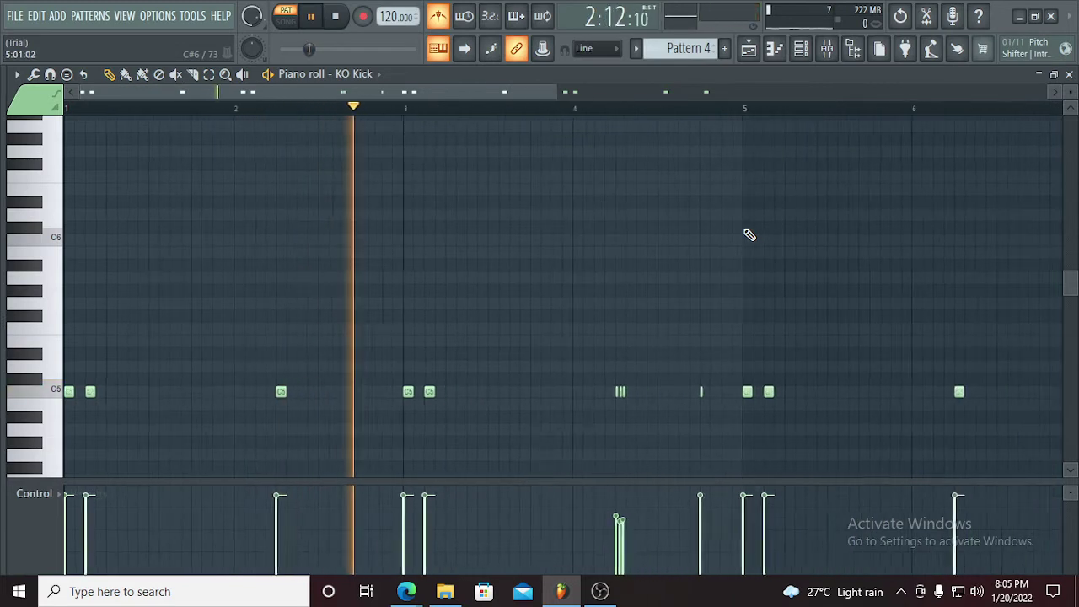
{"action": "scroll", "coordinate": [750, 236], "scroll_direction": "down", "scroll_amount": 1}
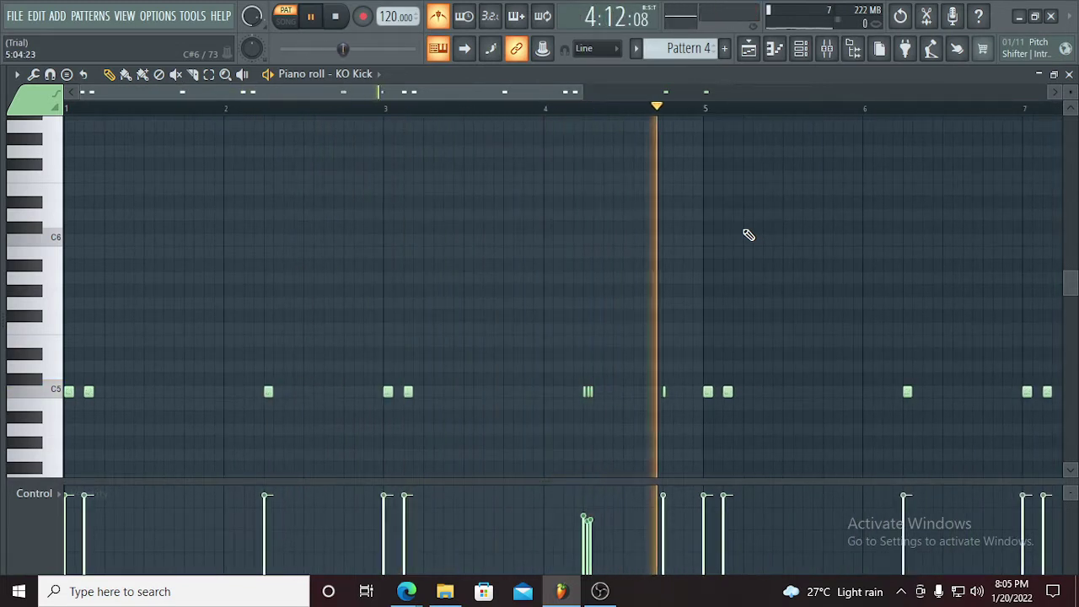
{"action": "scroll", "coordinate": [749, 235], "scroll_direction": "down", "scroll_amount": 1}
{"action": "scroll", "coordinate": [749, 235], "scroll_direction": "down", "scroll_amount": 1}
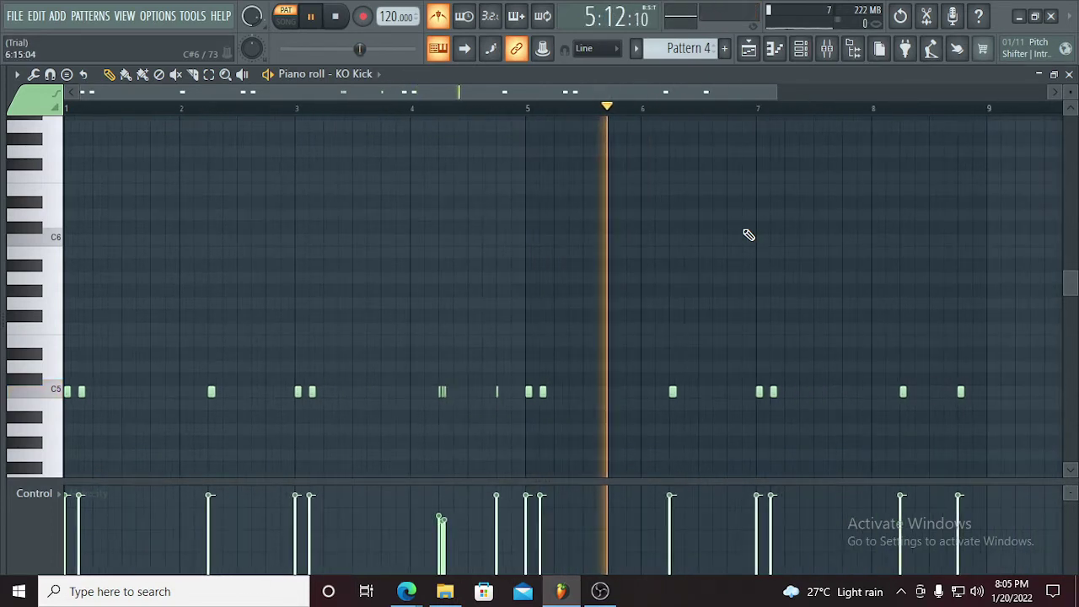
{"action": "scroll", "coordinate": [749, 236], "scroll_direction": "down", "scroll_amount": 3}
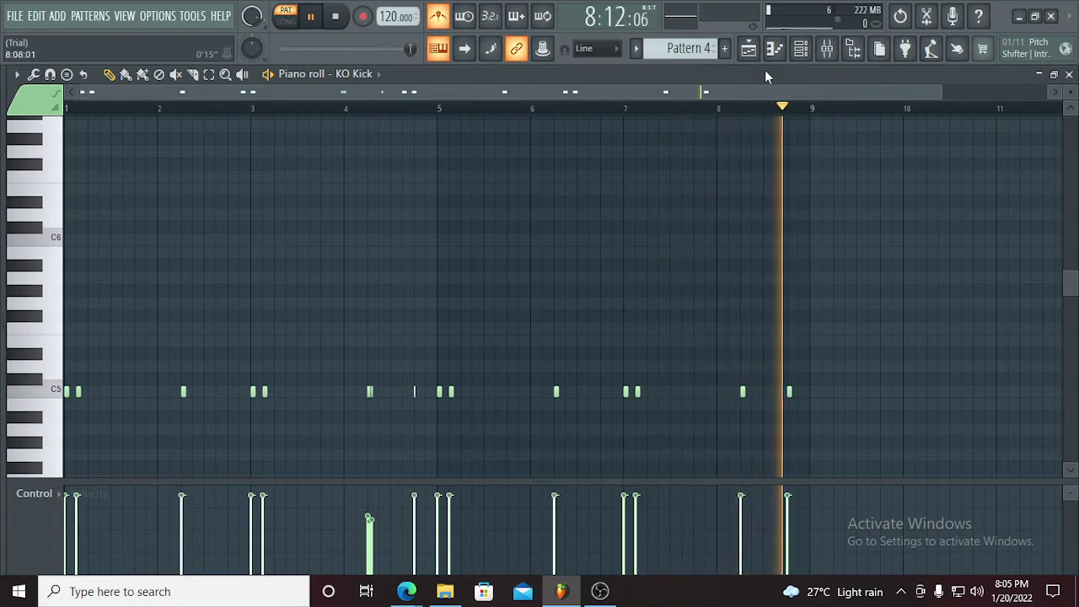
{"action": "key", "text": "space"}
{"action": "left_click", "coordinate": [1069, 75]}
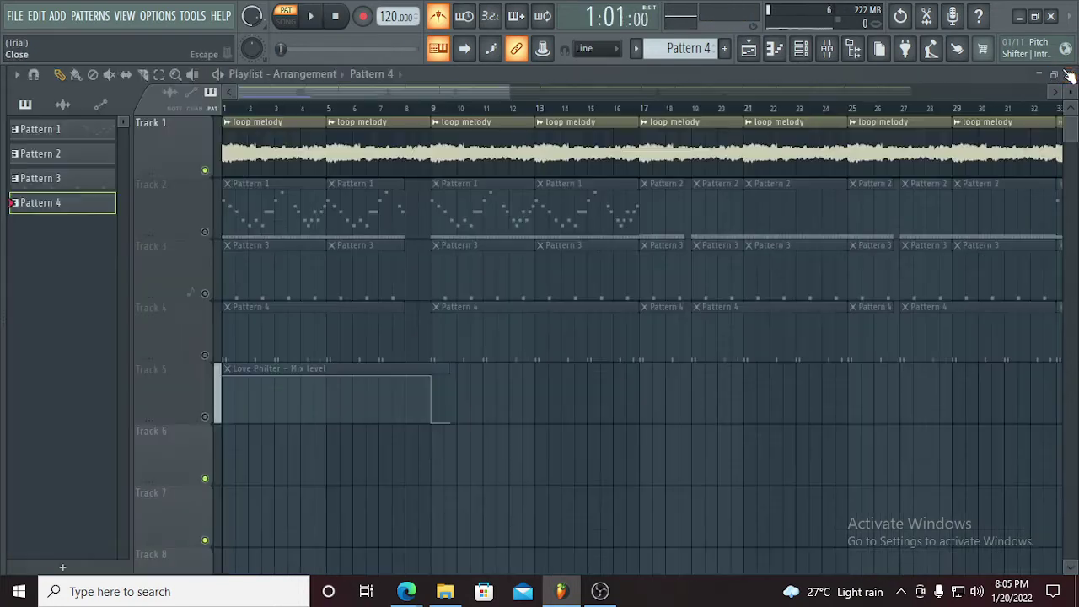
- Re-enable Fruity Love Philter on the Master mixer track and unmute playlist tracks 2 to 5
{"action": "left_click", "coordinate": [827, 48]}
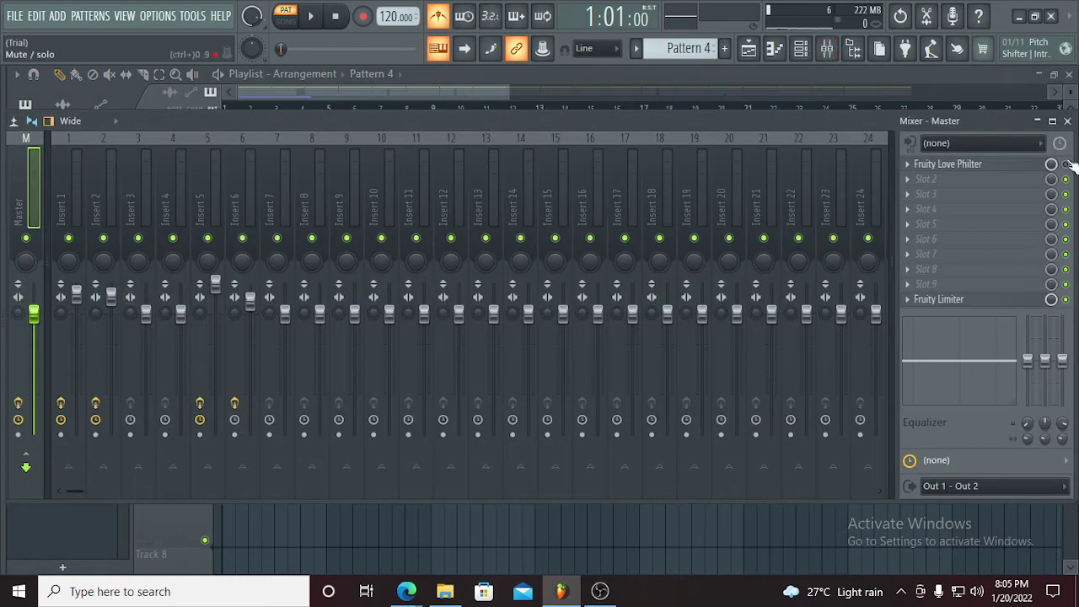
{"action": "left_click", "coordinate": [1068, 121]}
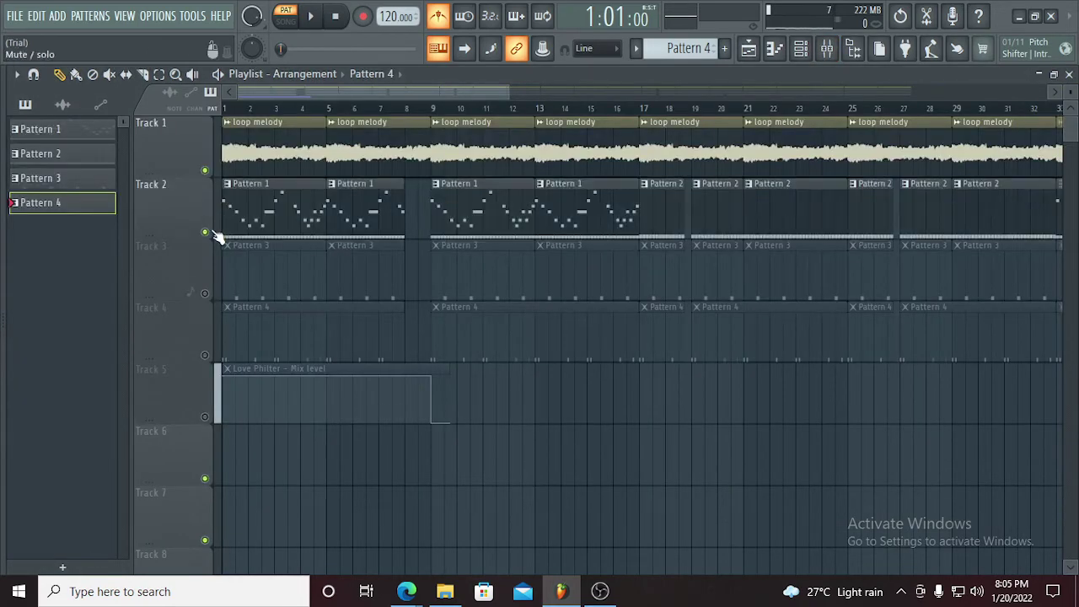
{"action": "left_click", "coordinate": [204, 294]}
{"action": "left_click", "coordinate": [204, 355]}
{"action": "left_click", "coordinate": [204, 416]}
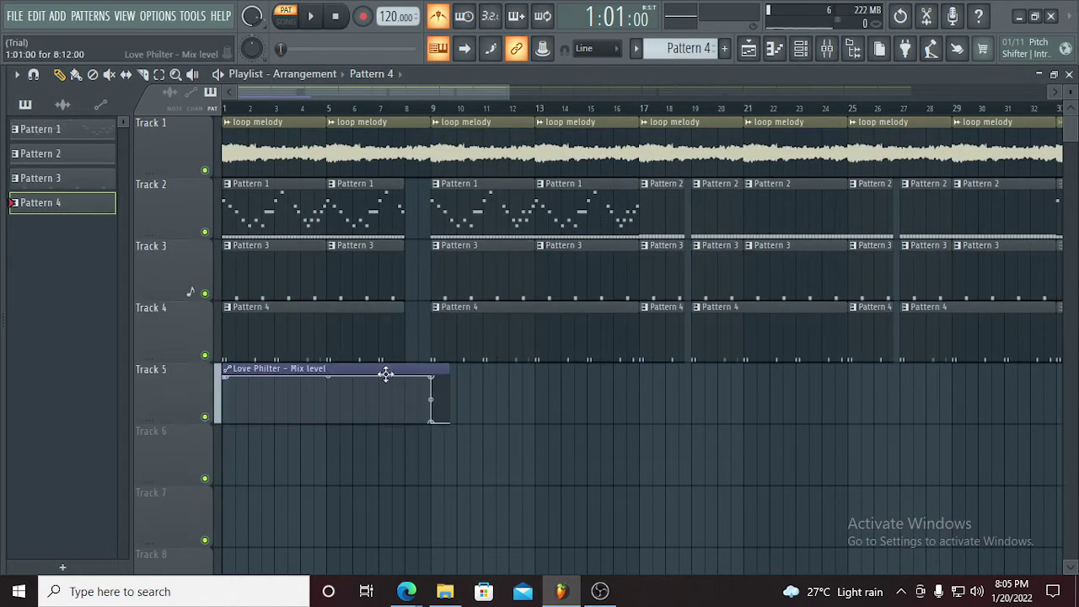
- Play the full arrangement in song mode and turn the metronome off
{"action": "scroll", "coordinate": [438, 388], "scroll_direction": "down", "scroll_amount": 2}
{"action": "scroll", "coordinate": [474, 397], "scroll_direction": "down", "scroll_amount": 1}
{"action": "scroll", "coordinate": [477, 396], "scroll_direction": "down", "scroll_amount": 2}
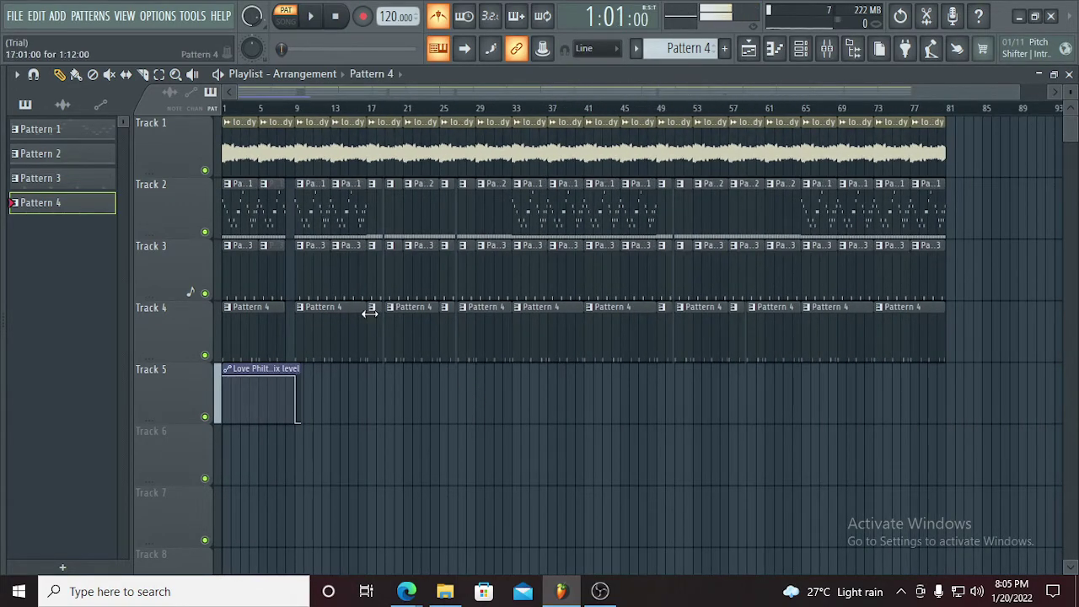
{"action": "key", "text": "space"}
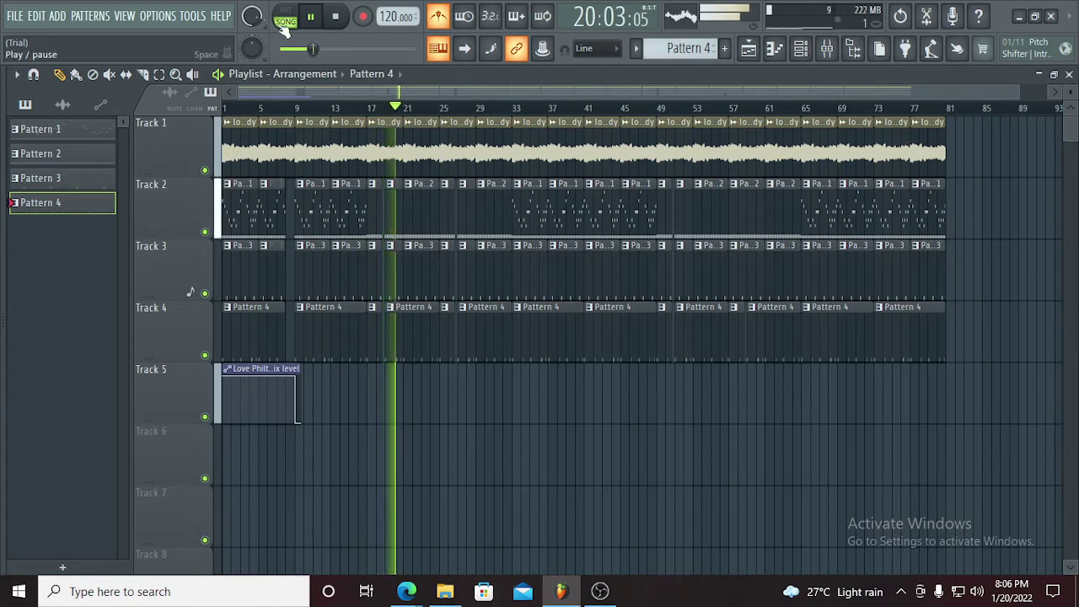
{"action": "left_click", "coordinate": [438, 16]}
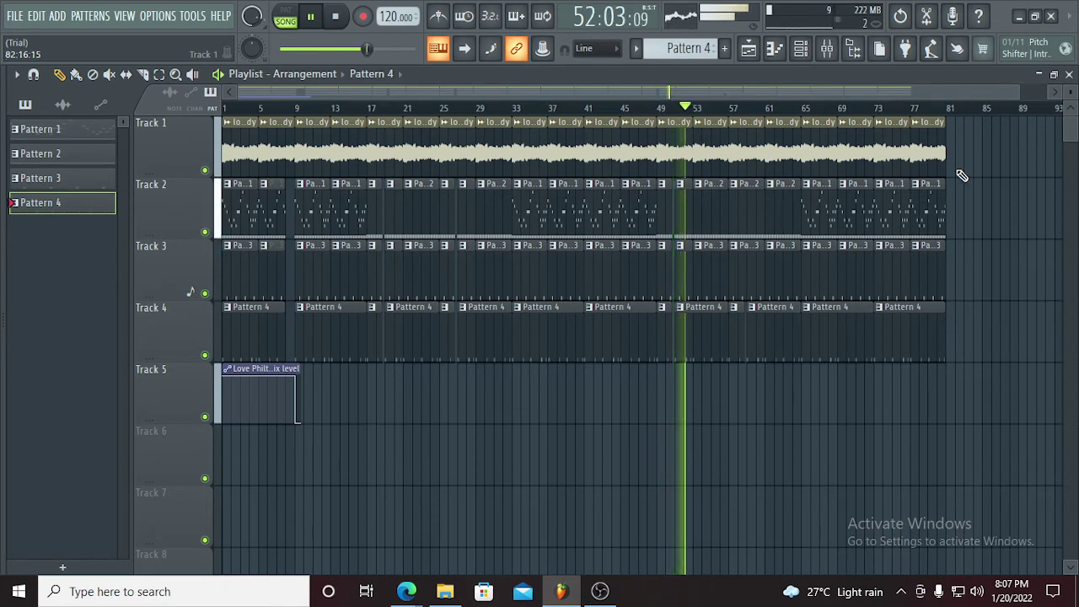
- Check the Master track's effects in the mixer and pause the song playback
{"action": "left_click", "coordinate": [826, 48]}
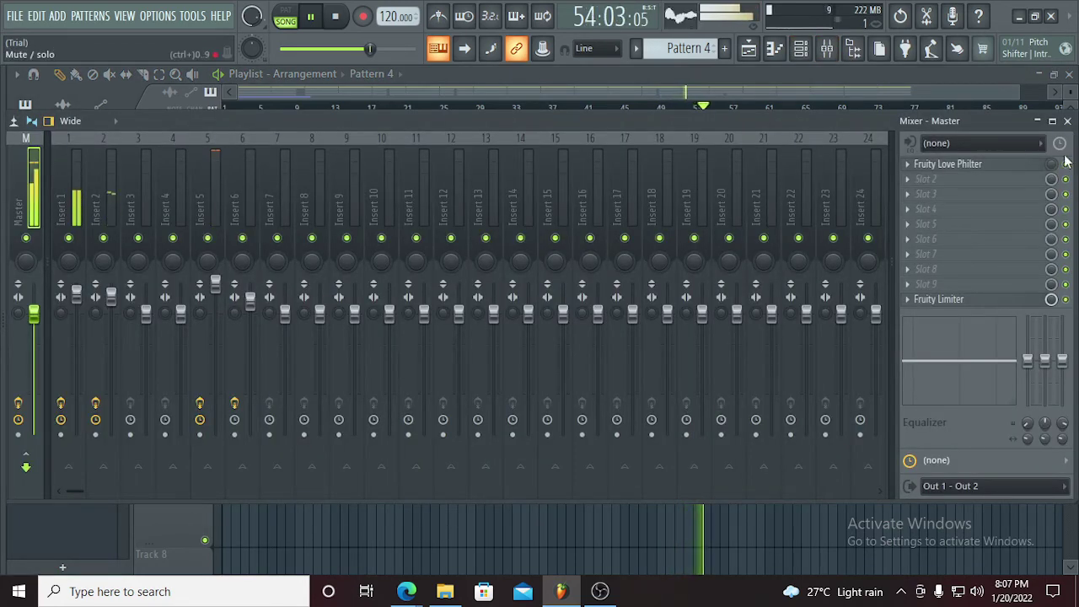
{"action": "left_click", "coordinate": [1068, 123]}
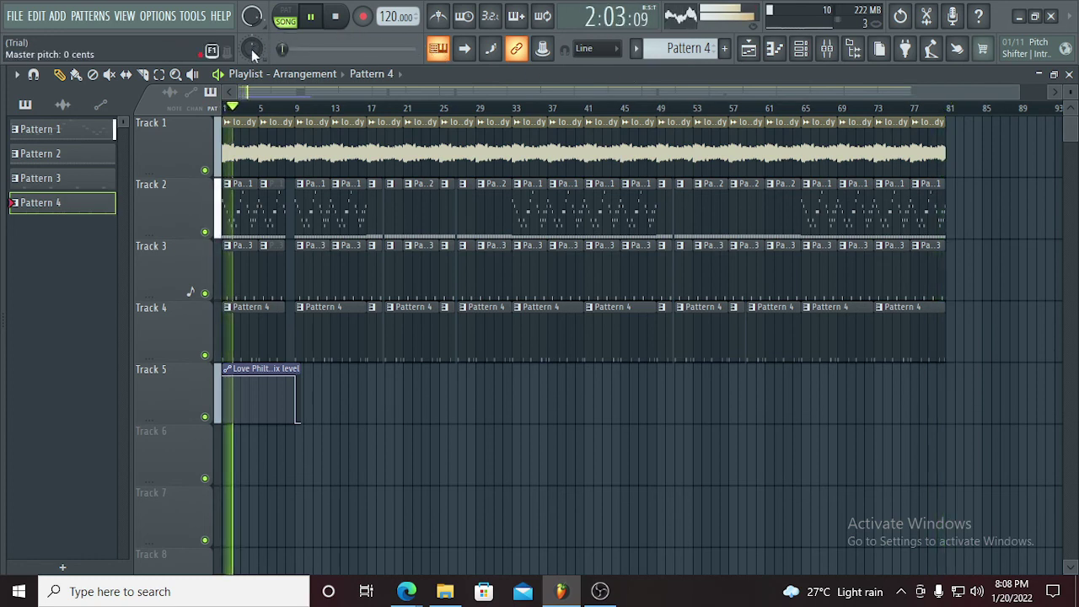
{"action": "left_click", "coordinate": [310, 20]}
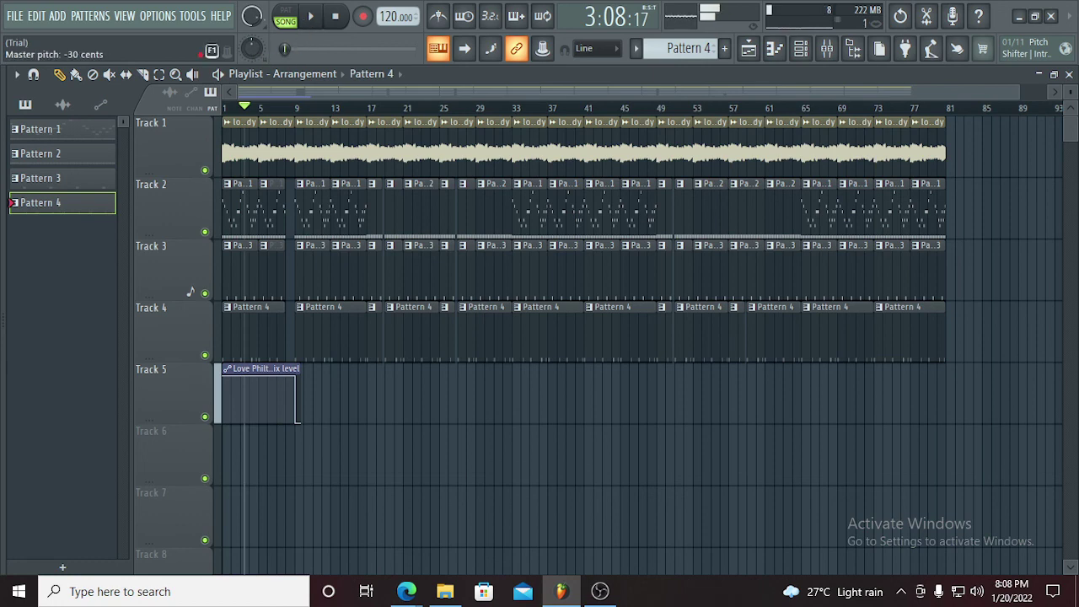